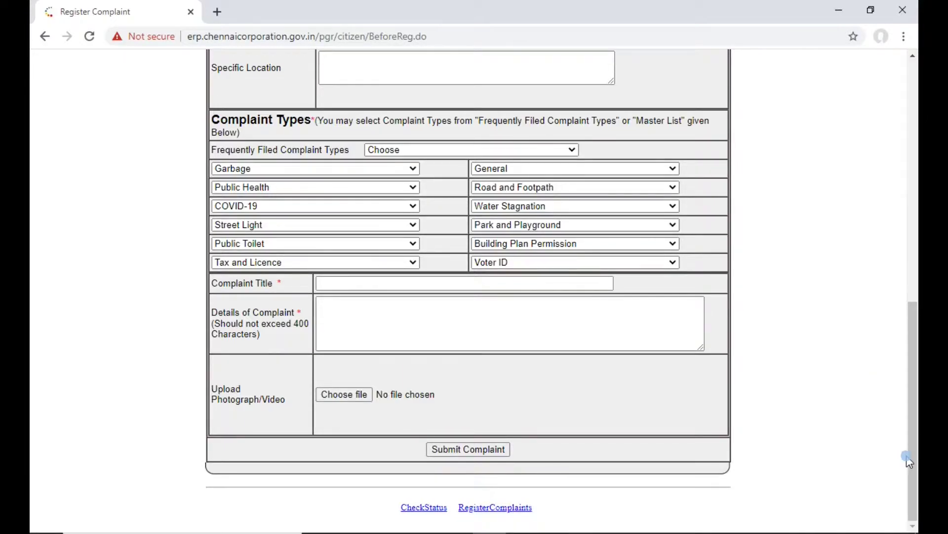
# Step: Enter the complainant's mobile number and submit the OTP to verify it
pyautogui.click(474, 449)
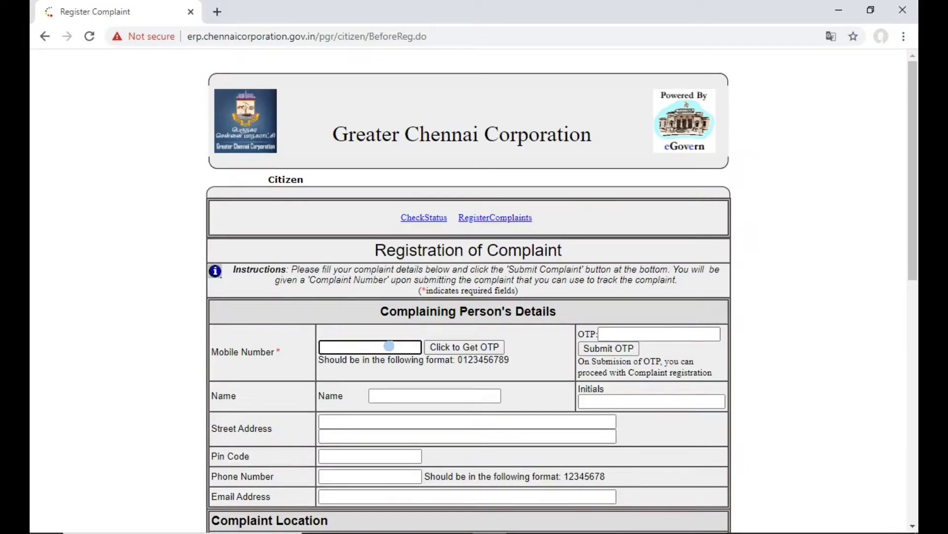
pyautogui.write('1122334455')
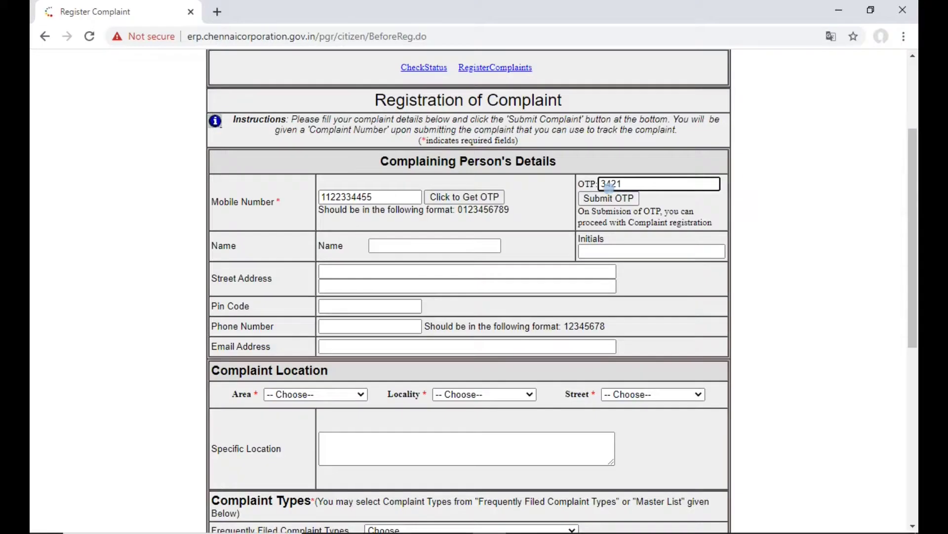
pyautogui.click(639, 185)
pyautogui.click(620, 201)
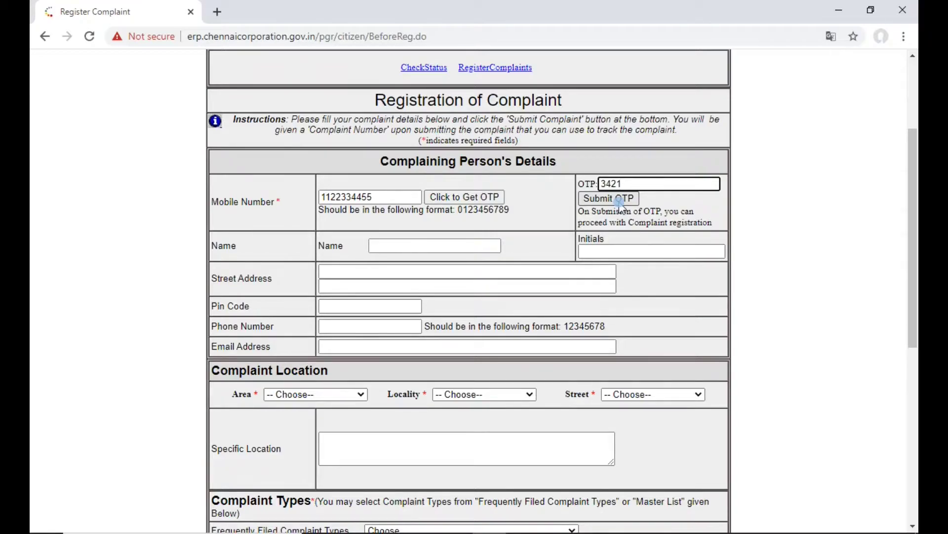
# Step: Fill in the complainant's name, initials and street address
pyautogui.click(437, 246)
pyautogui.write('Thagaval Theda')
pyautogui.press('Tab')
pyautogui.write('TT')
pyautogui.press('Tab')
pyautogui.write('Thagaval Thedal Address')
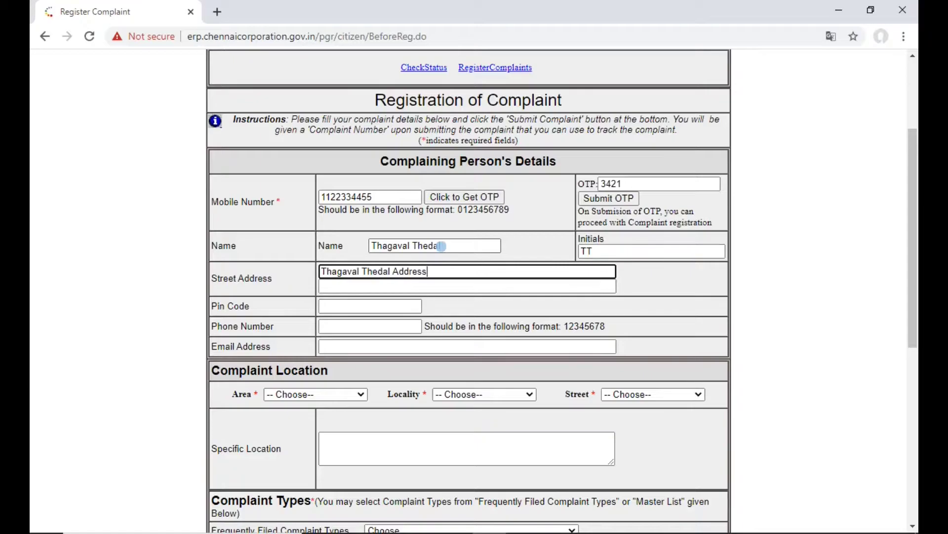
# Step: Enter the complainant's pin code and e-mail address
pyautogui.click(349, 306)
pyautogui.write('600001')
pyautogui.click(374, 328)
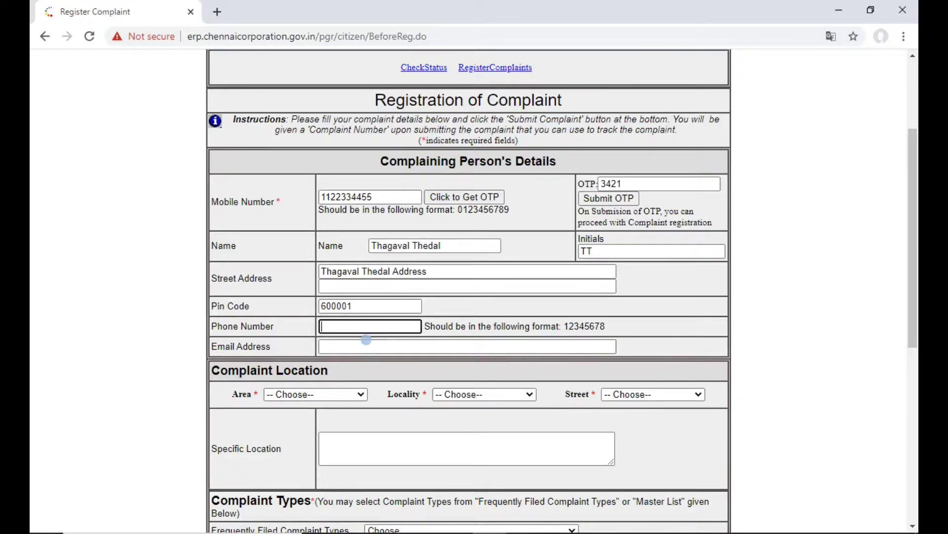
pyautogui.click(355, 348)
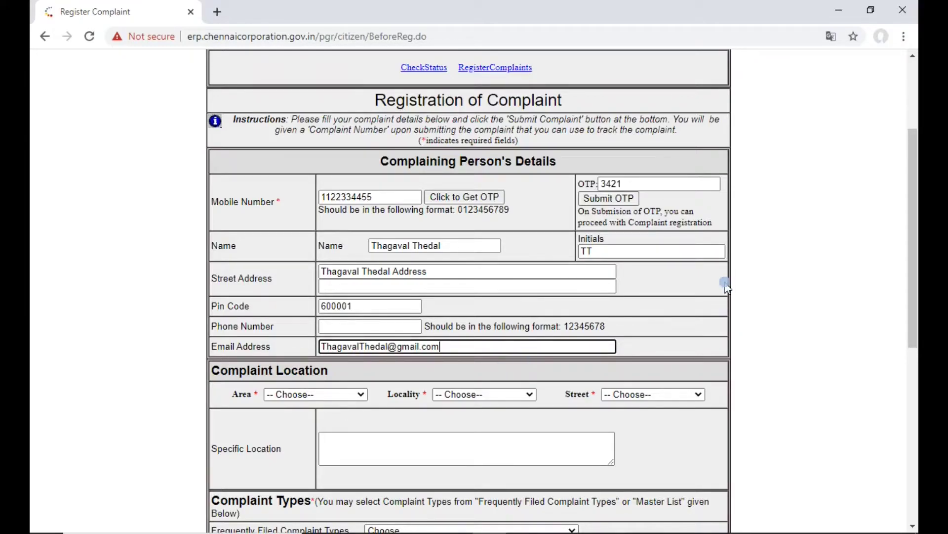
pyautogui.moveTo(915, 216); pyautogui.dragTo(915, 257)
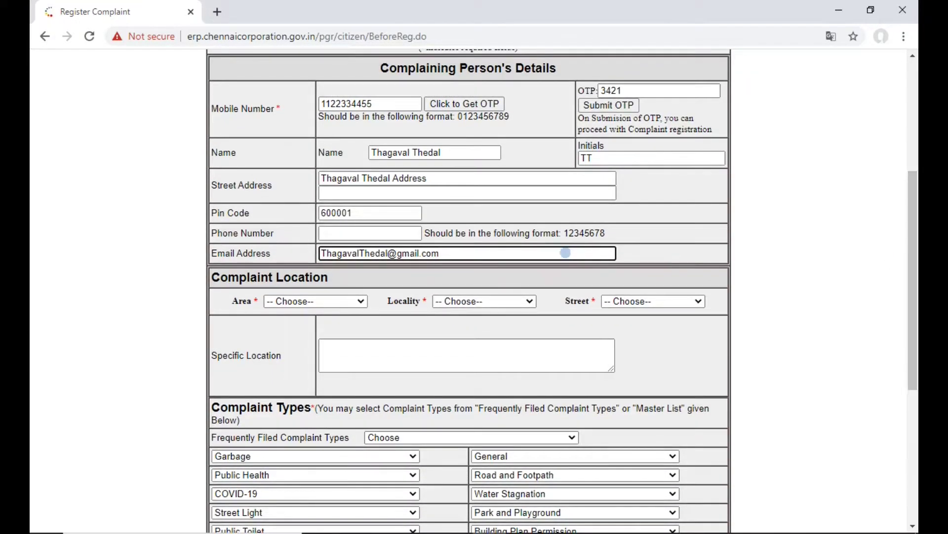
# Step: Pick AMBATTUR as area and locality and Badmanaba Naidu St as the street
pyautogui.click(344, 302)
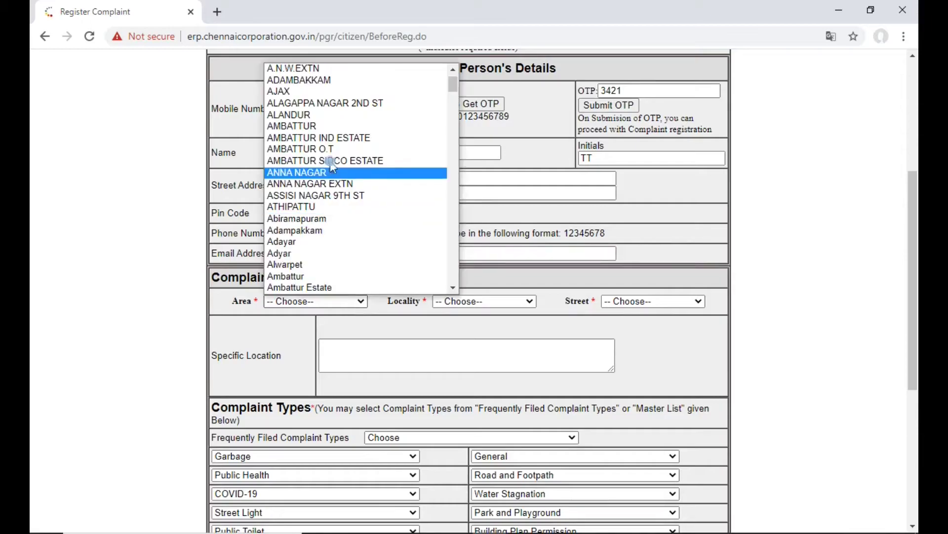
pyautogui.click(331, 126)
pyautogui.click(512, 302)
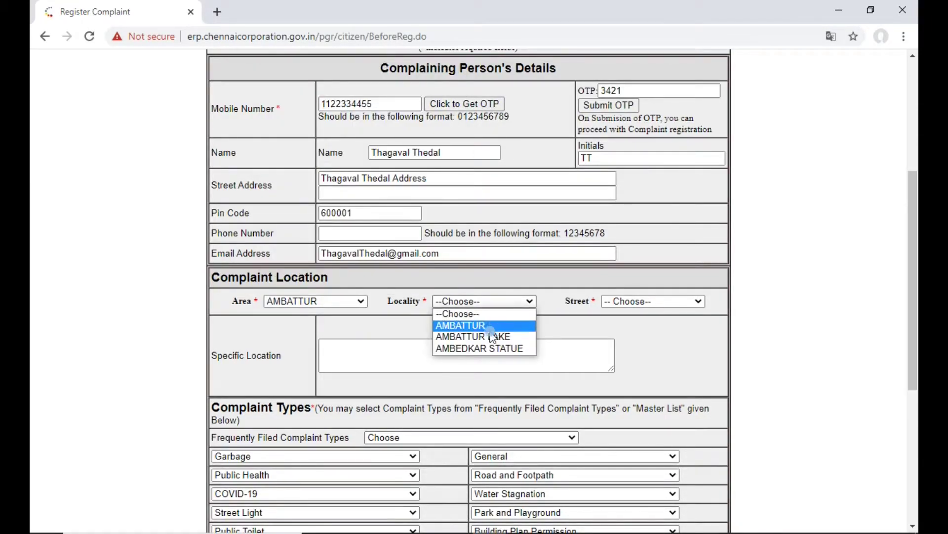
pyautogui.click(474, 326)
pyautogui.click(654, 303)
pyautogui.click(686, 183)
pyautogui.click(493, 356)
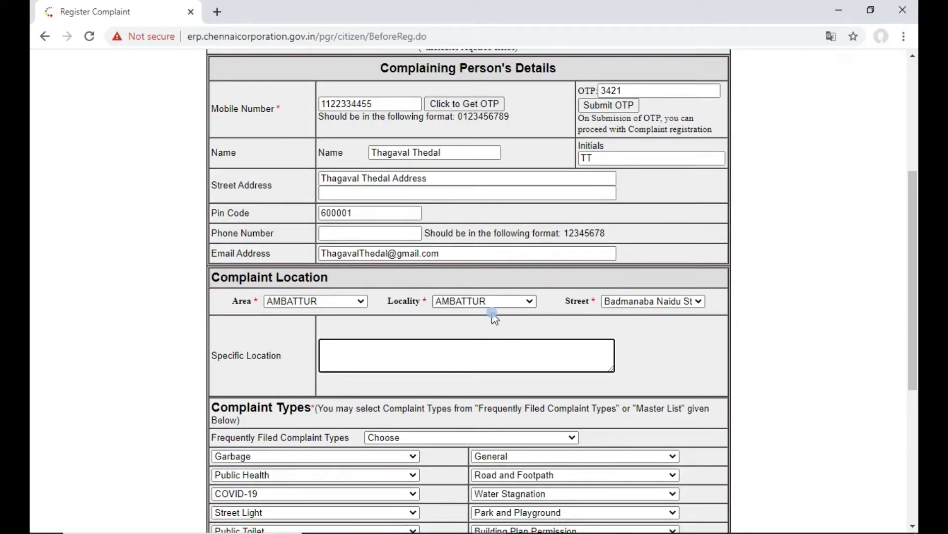
pyautogui.click(423, 362)
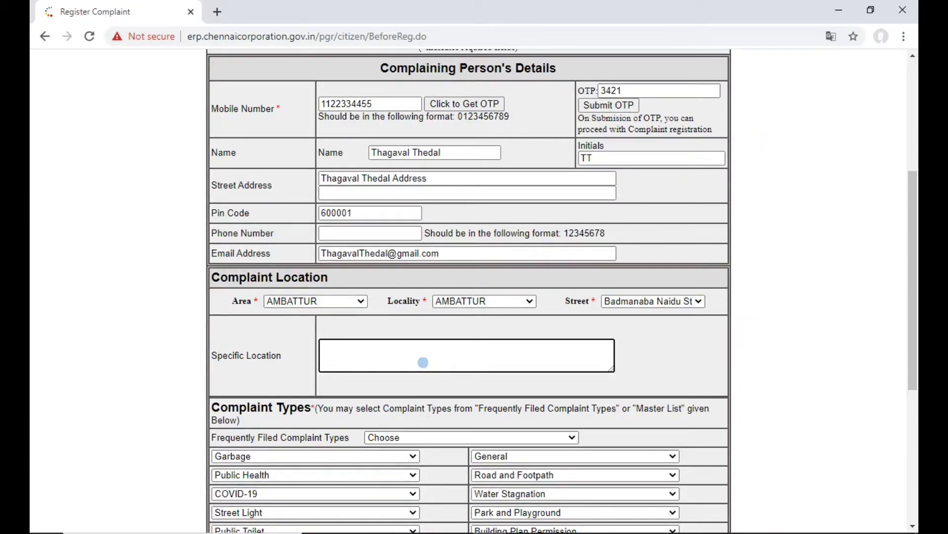
pyautogui.scroll(-4, 427, 246)
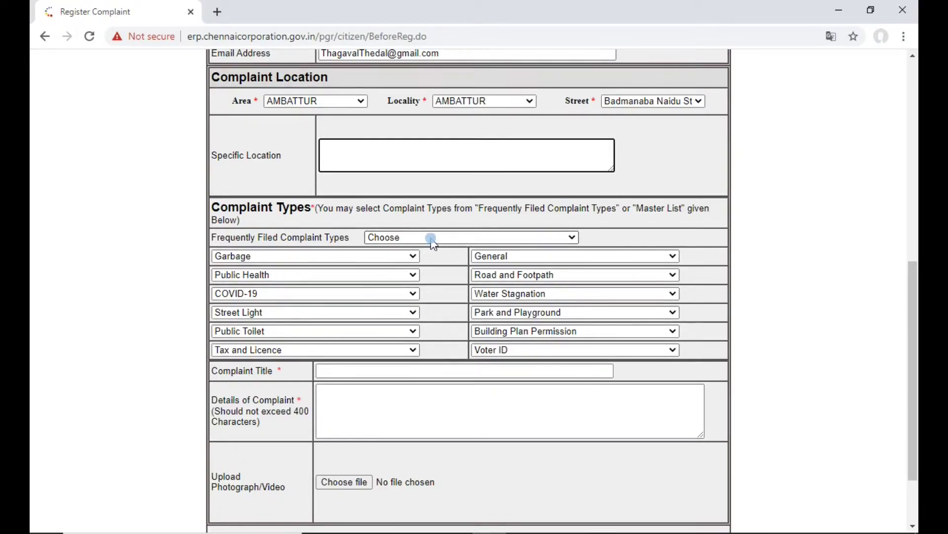
# Step: Set the complaint type to 'Non burning of Street lights' under the street light category
pyautogui.click(429, 239)
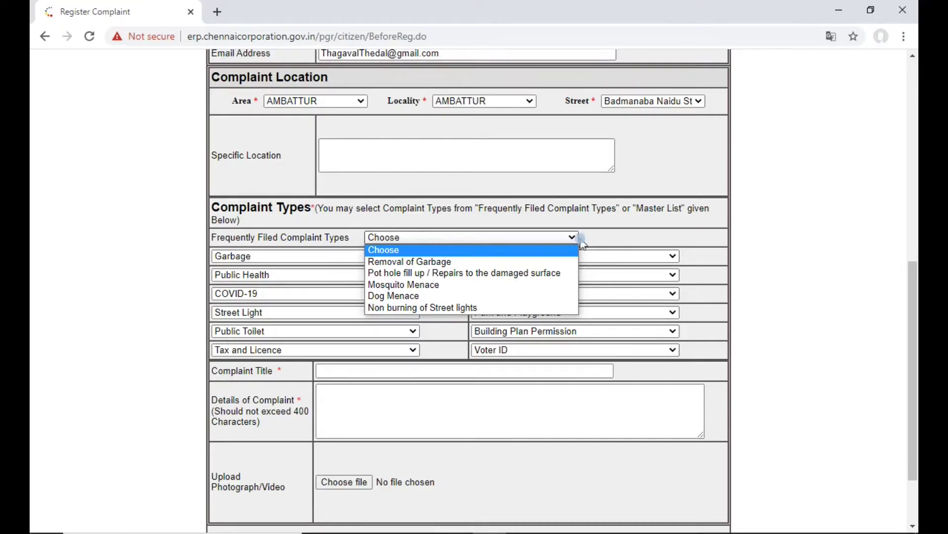
pyautogui.click(622, 242)
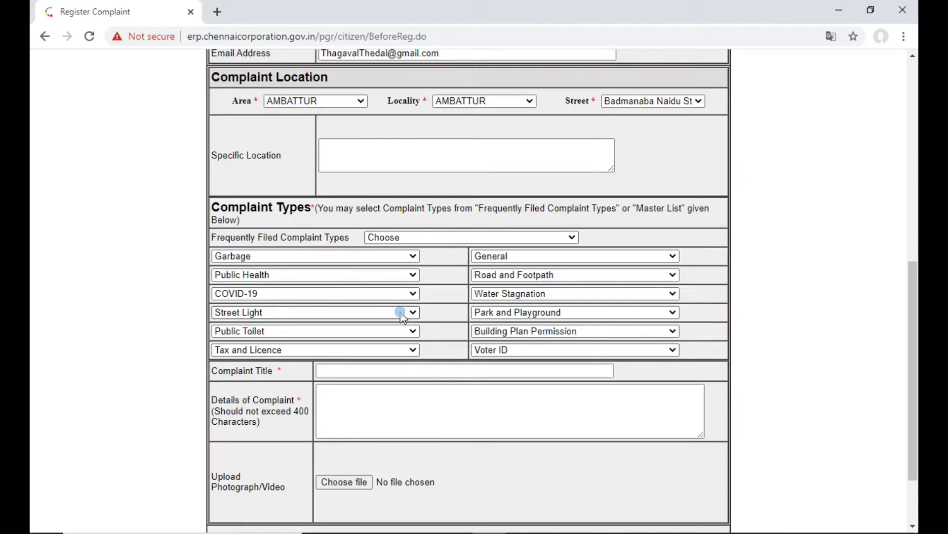
pyautogui.click(401, 312)
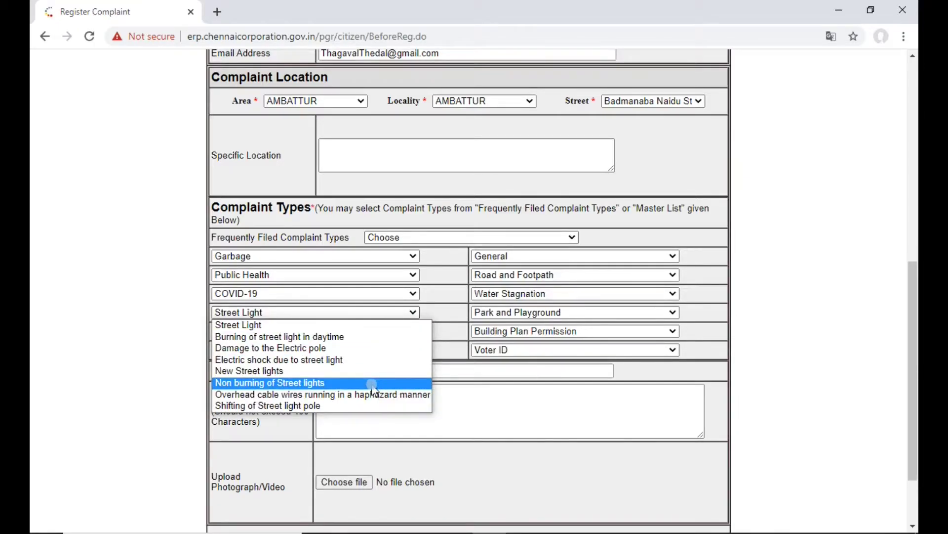
pyautogui.click(372, 384)
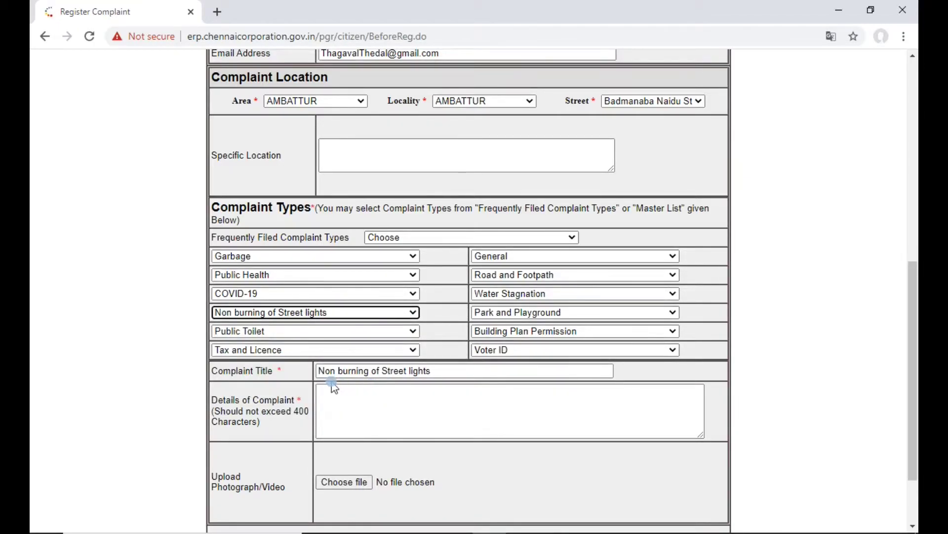
pyautogui.moveTo(320, 371); pyautogui.dragTo(435, 370)
# Step: Enter 'Non burining of street lihgt' as the complaint details and submit the form
pyautogui.click(394, 412)
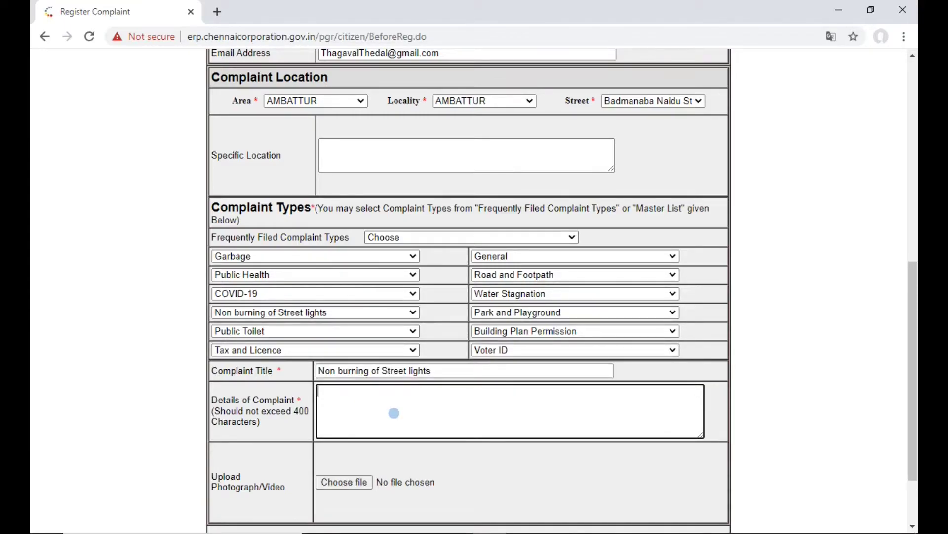
pyautogui.write('Non burining of street lihgt')
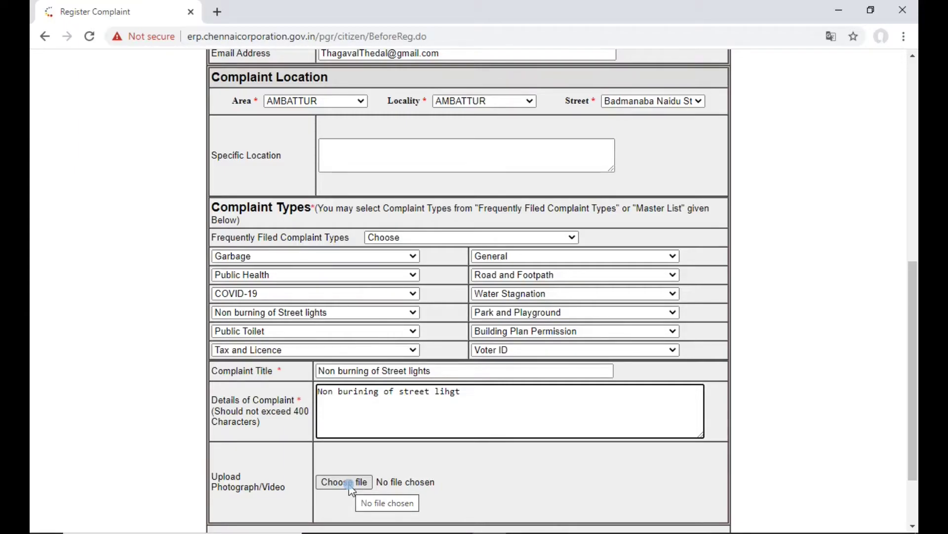
pyautogui.moveTo(914, 334); pyautogui.dragTo(914, 363)
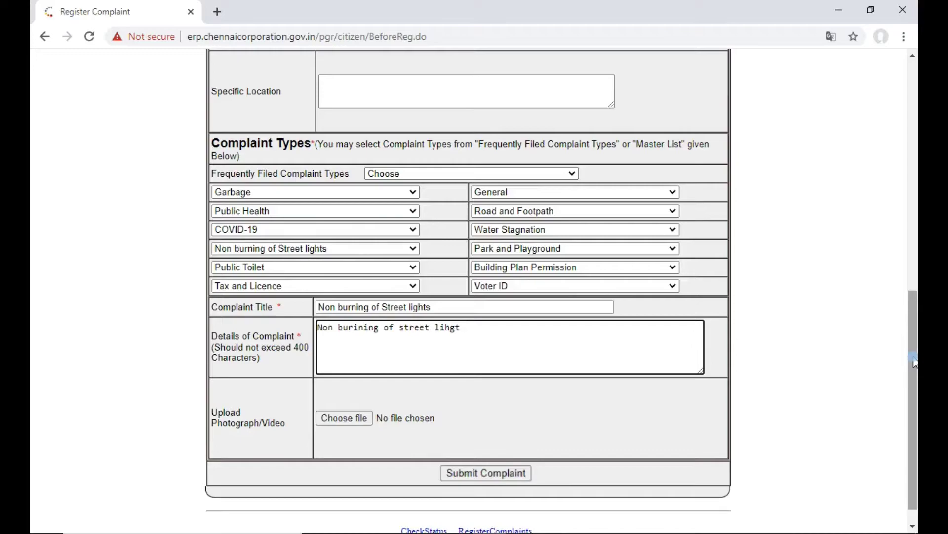
pyautogui.click(509, 474)
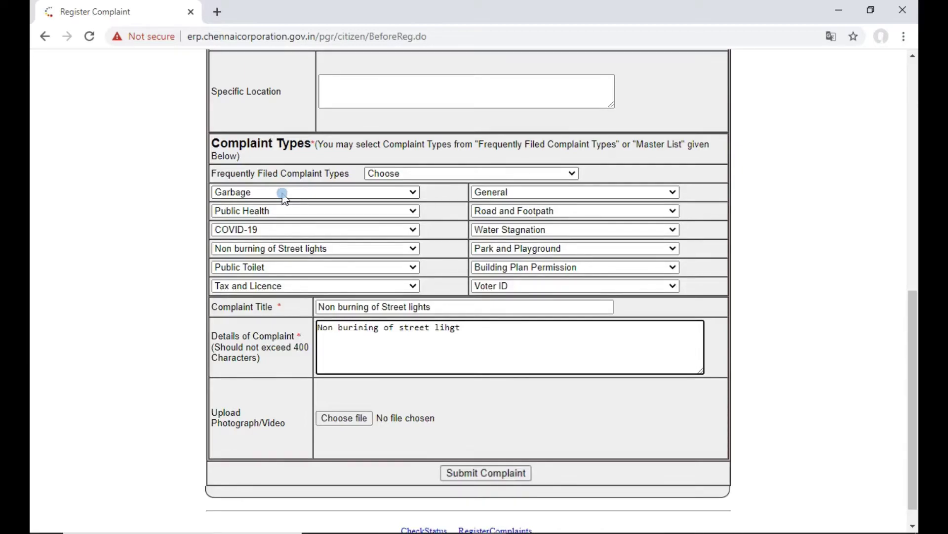
# Step: Choose Removal of Garbage from the Garbage types, then browse the Public Health types
pyautogui.click(284, 194)
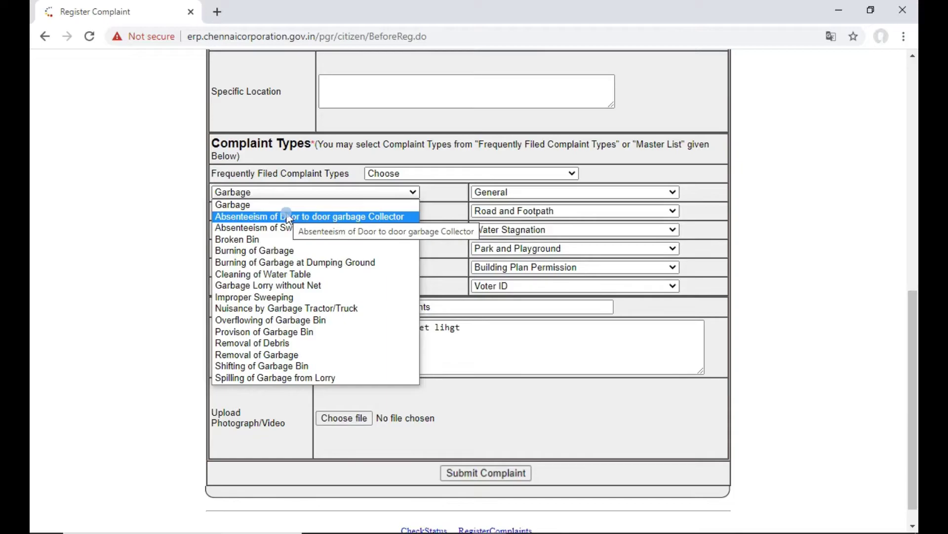
pyautogui.click(317, 354)
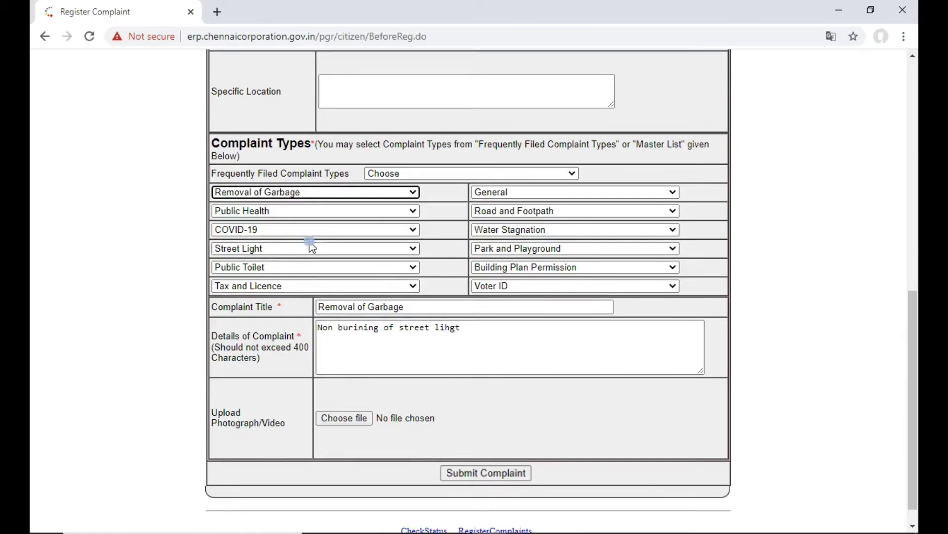
pyautogui.click(306, 192)
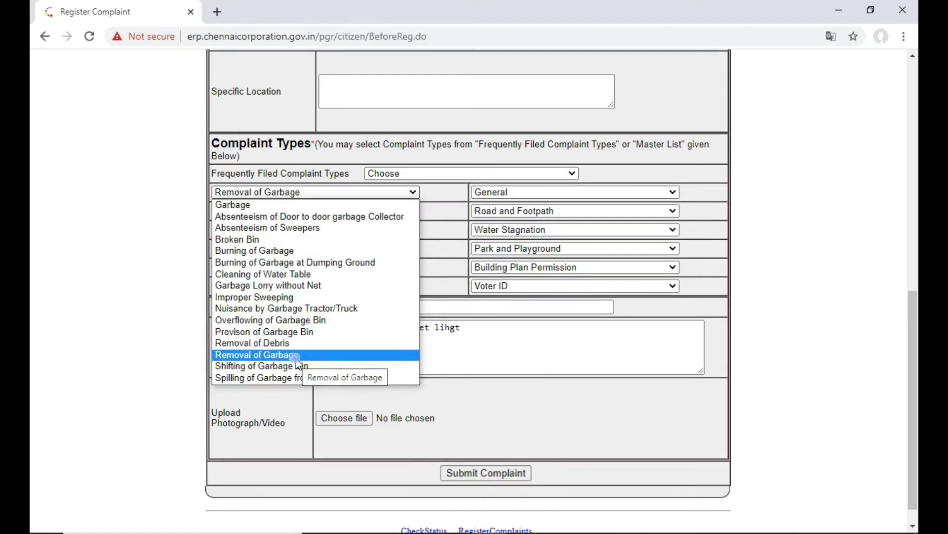
pyautogui.click(296, 360)
pyautogui.click(370, 211)
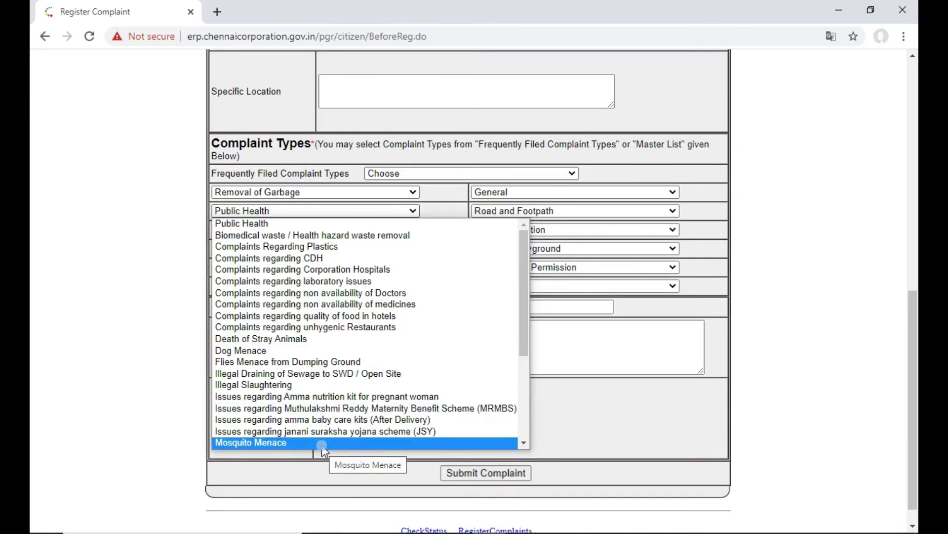
# Step: Browse the Street Light, General, Road and Footpath, and Water Stagnation complaint types
pyautogui.click(341, 248)
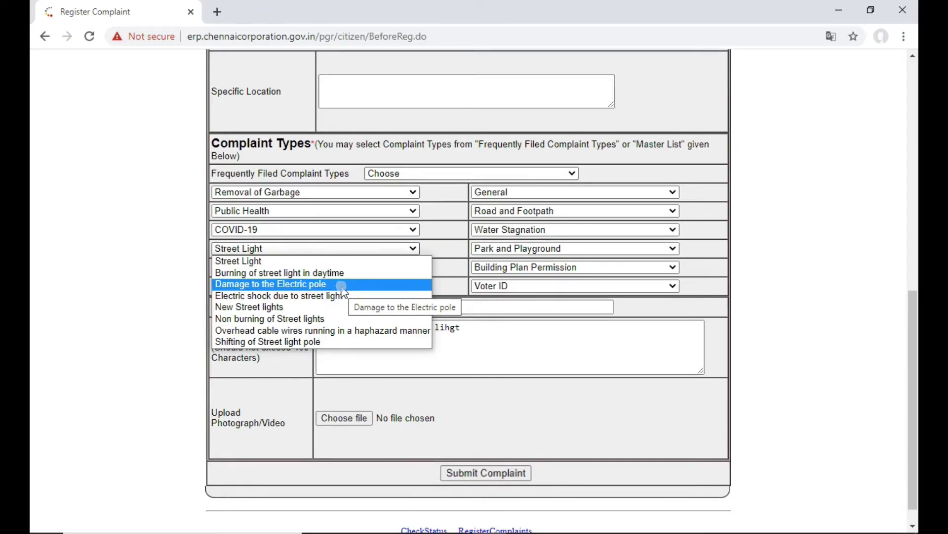
pyautogui.click(652, 192)
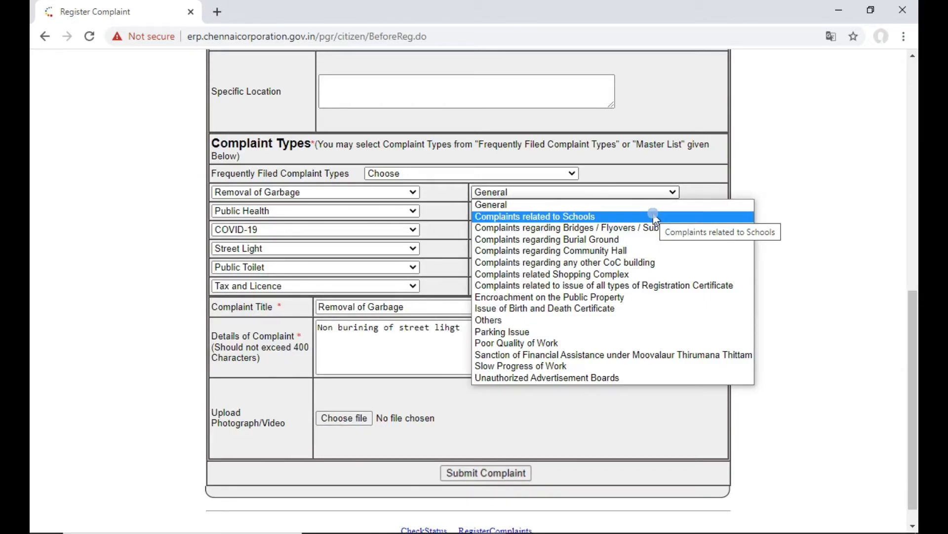
pyautogui.click(593, 211)
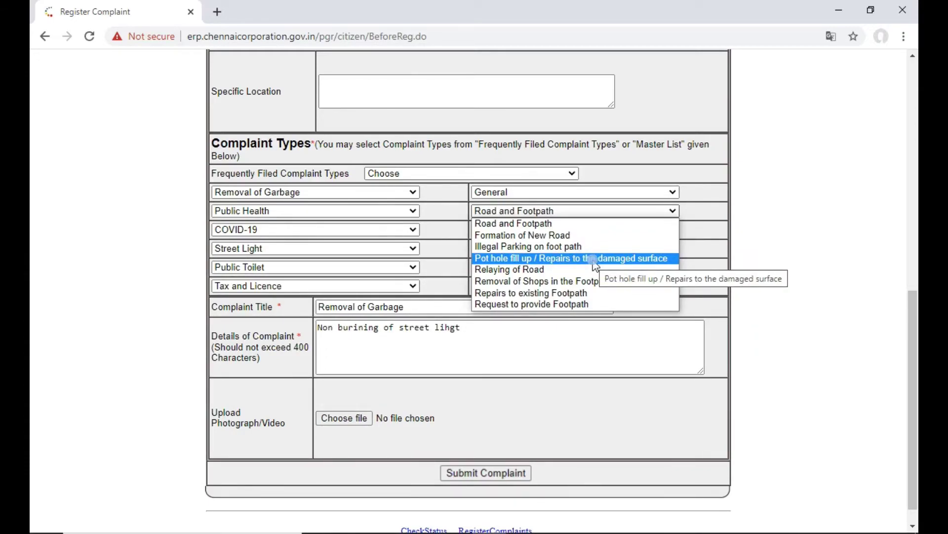
pyautogui.click(597, 226)
pyautogui.click(600, 230)
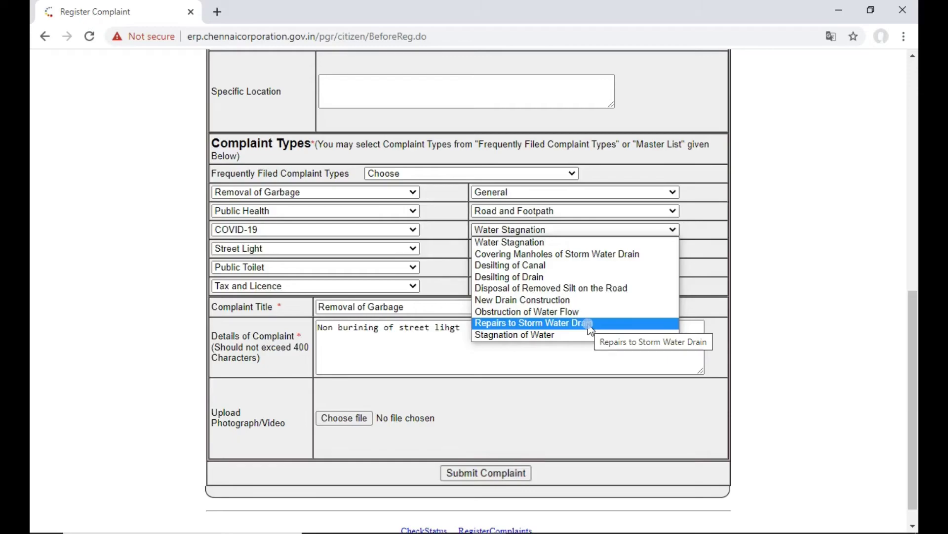
# Step: Browse Park and Playground and Building Plan Permission types, then enter a complaint number for status
pyautogui.scroll(-1, 622, 296)
pyautogui.click(652, 248)
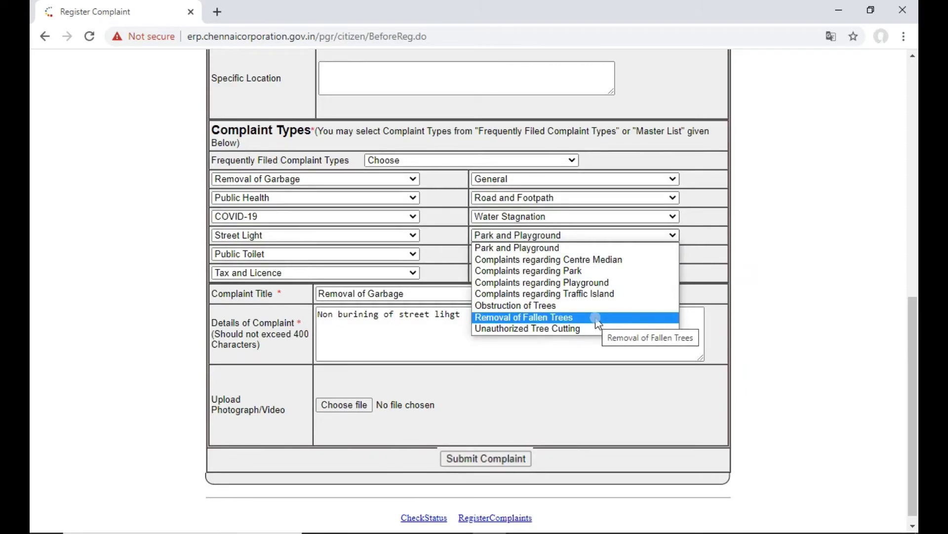
pyautogui.click(617, 253)
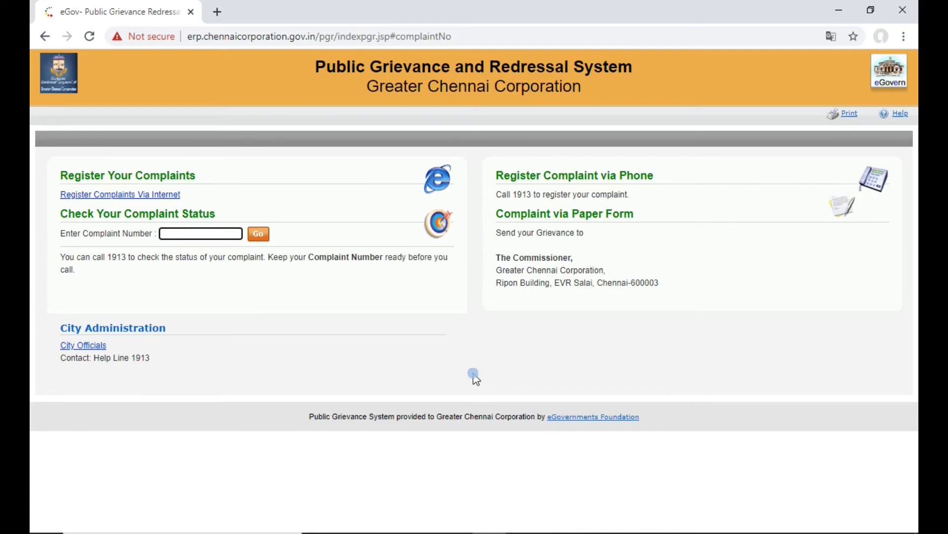
pyautogui.click(222, 235)
pyautogui.write('9999999999')
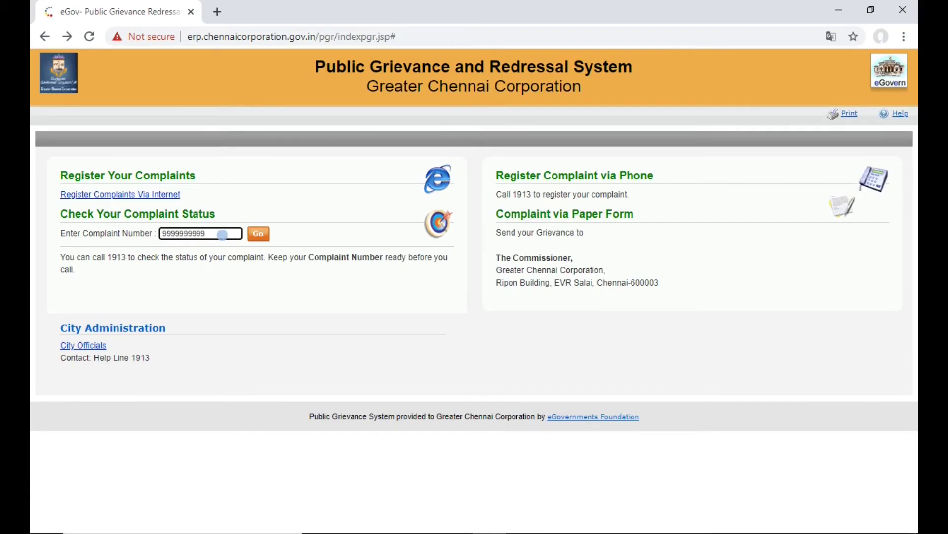